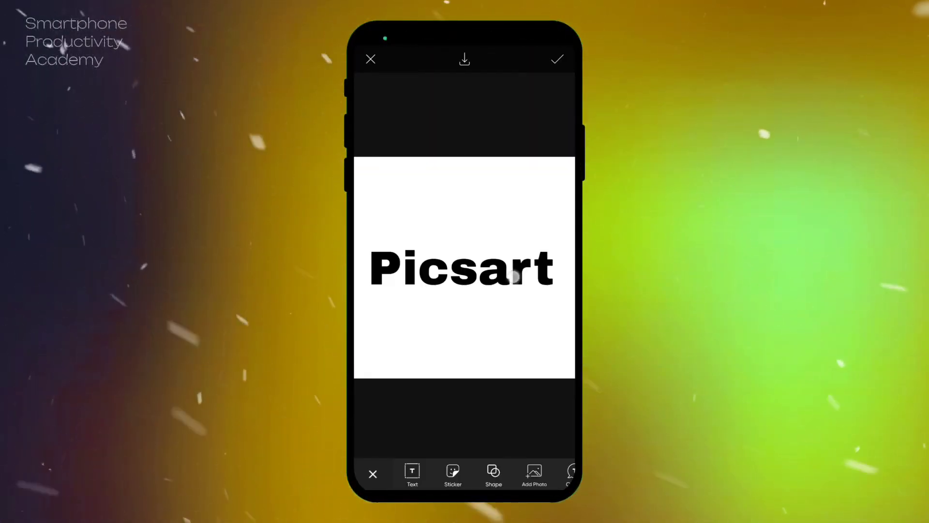
# Select the 'Picsart' text layer on the canvas to show its Font options.
pyautogui.click(513, 276)
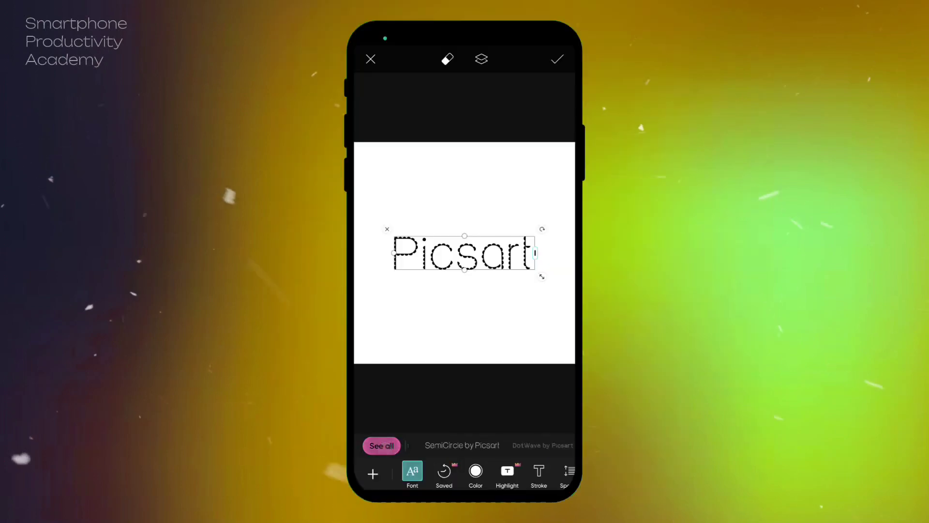
# Open the Font catalogue for the Picsart text and browse the Discover list.
pyautogui.click(380, 443)
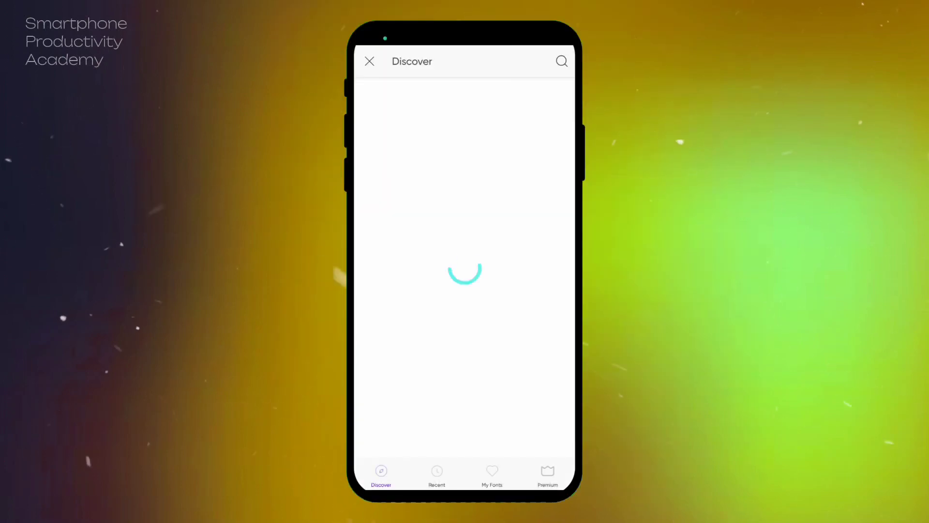
pyautogui.scroll(-1, 508, 327)
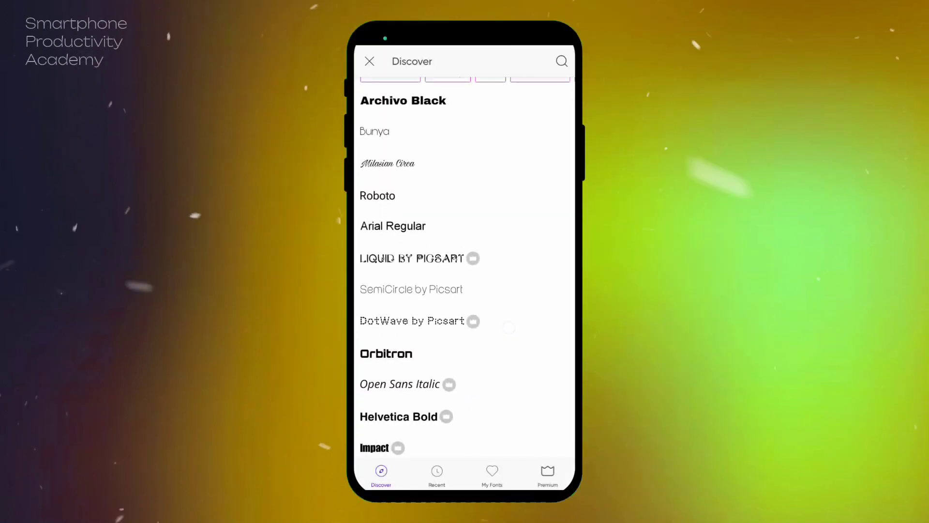
pyautogui.scroll(-5, 509, 328)
pyautogui.scroll(-5, 508, 328)
pyautogui.scroll(-5, 515, 397)
pyautogui.scroll(-4, 515, 396)
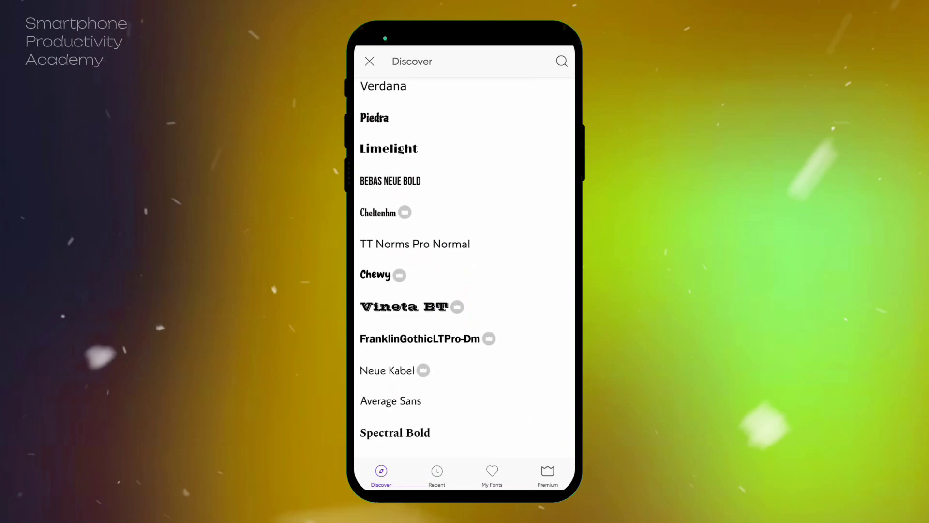
pyautogui.scroll(-5, 465, 269)
pyautogui.scroll(-5, 465, 269)
pyautogui.scroll(-5, 465, 269)
pyautogui.scroll(-3, 465, 269)
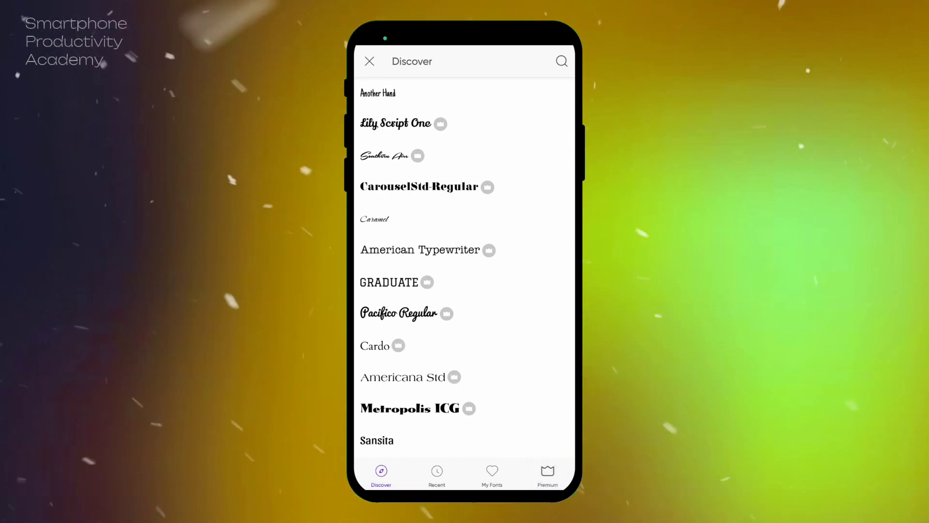
pyautogui.scroll(-10, 464, 291)
pyautogui.scroll(-10, 502, 378)
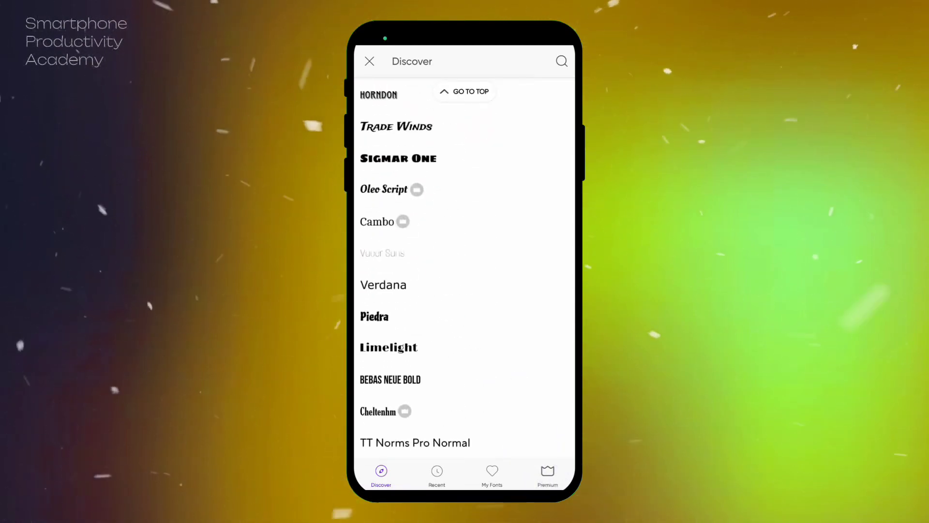
pyautogui.scroll(-10, 465, 290)
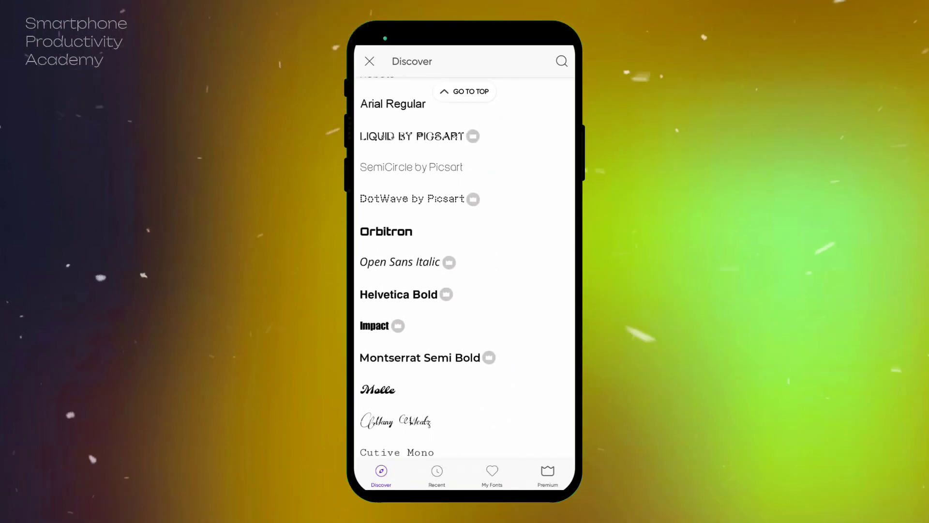
pyautogui.scroll(2, 464, 291)
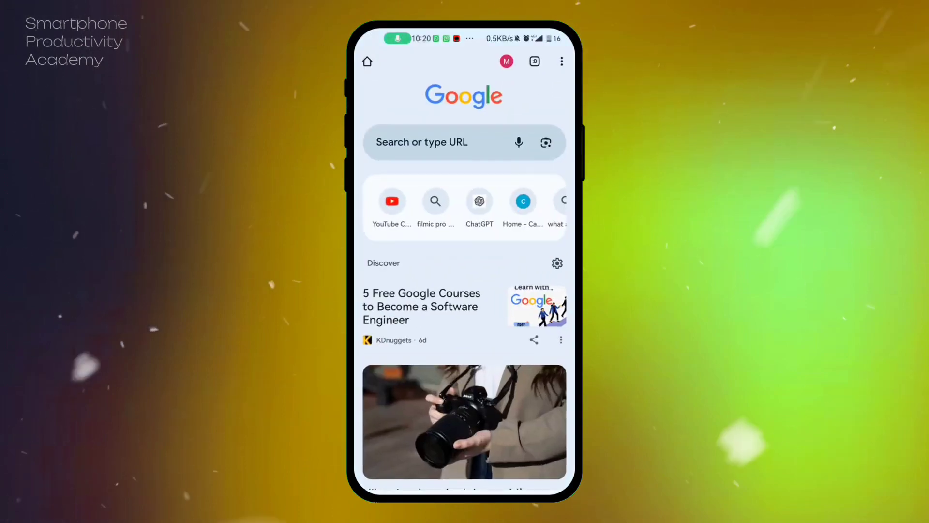
# Search Chrome for 'dafont download' and open the DaFont site from the results.
pyautogui.click(421, 142)
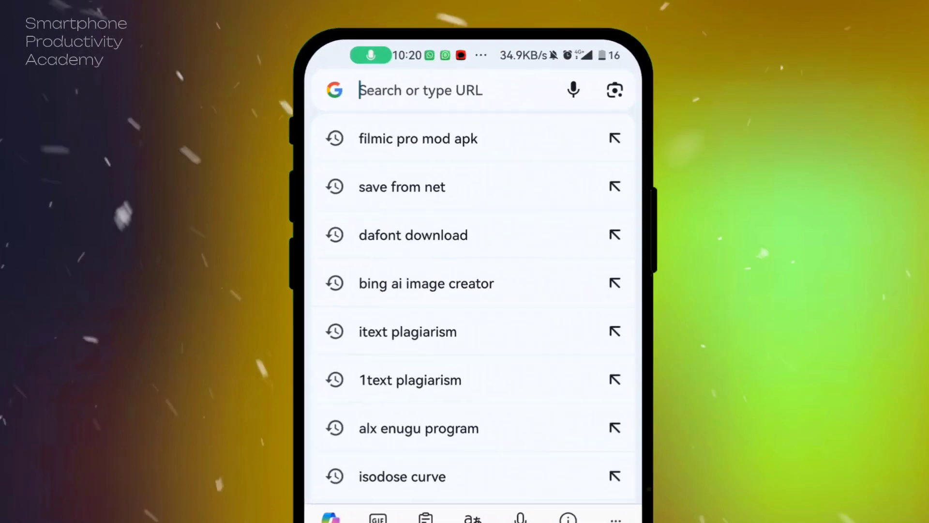
pyautogui.write('da')
pyautogui.click(476, 193)
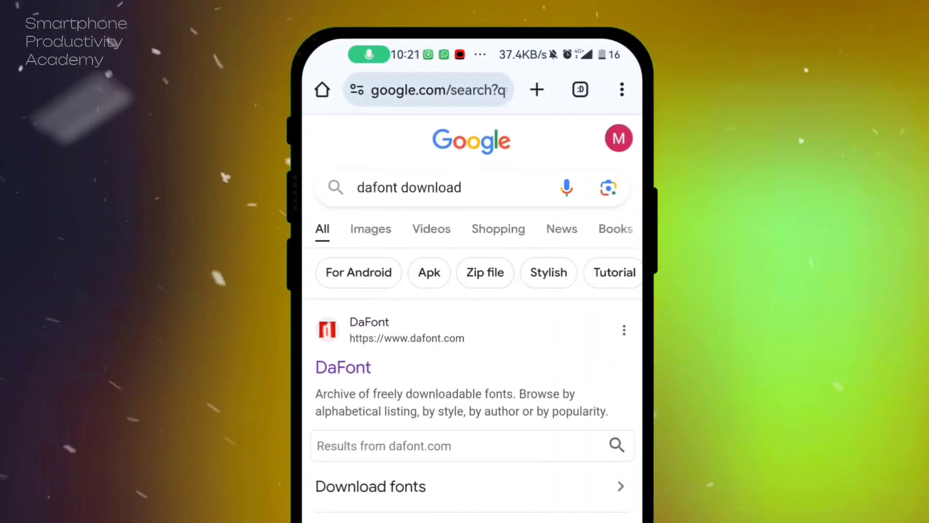
pyautogui.click(344, 361)
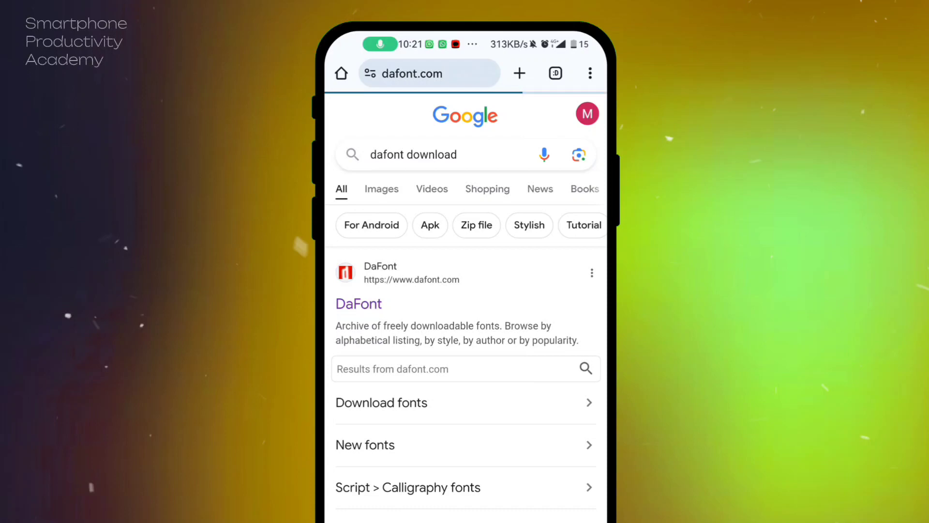
pyautogui.scroll(-3, 479, 327)
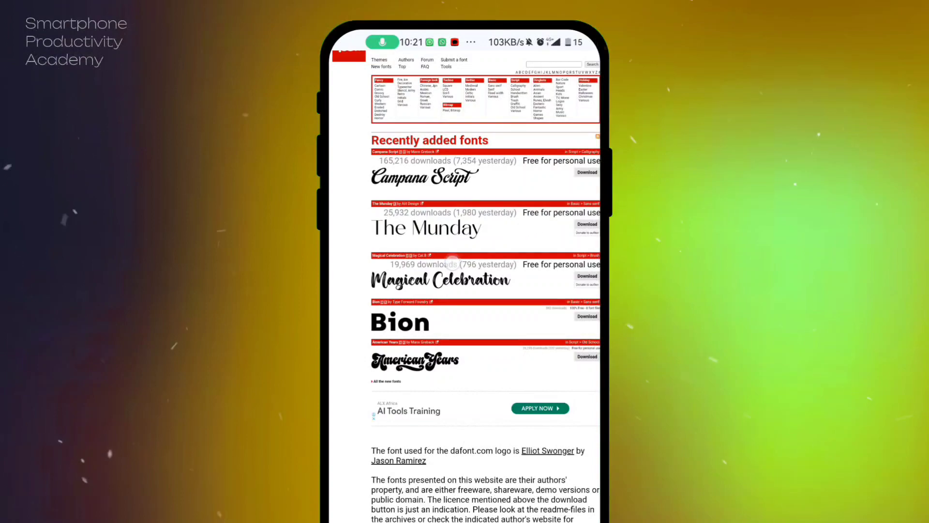
pyautogui.scroll(2, 498, 300)
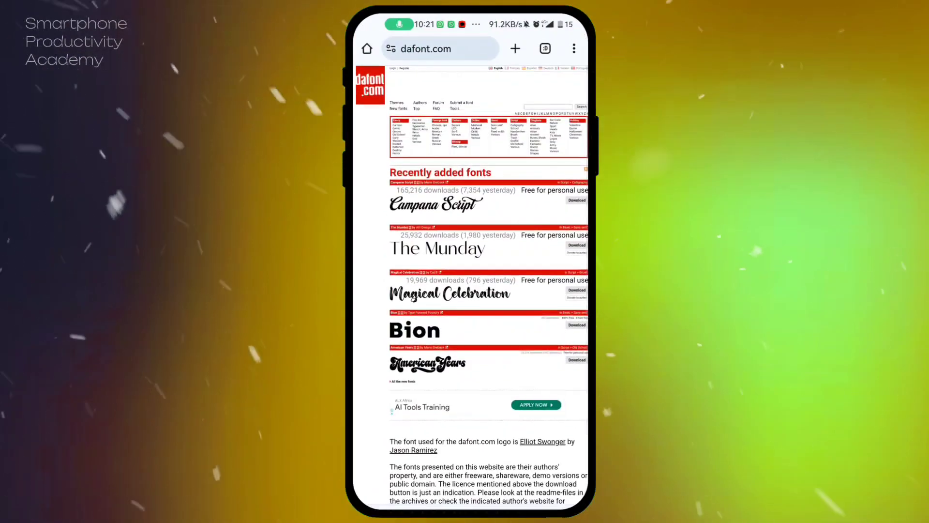
pyautogui.scroll(3, 407, 134)
pyautogui.scroll(3, 406, 134)
pyautogui.scroll(1, 407, 134)
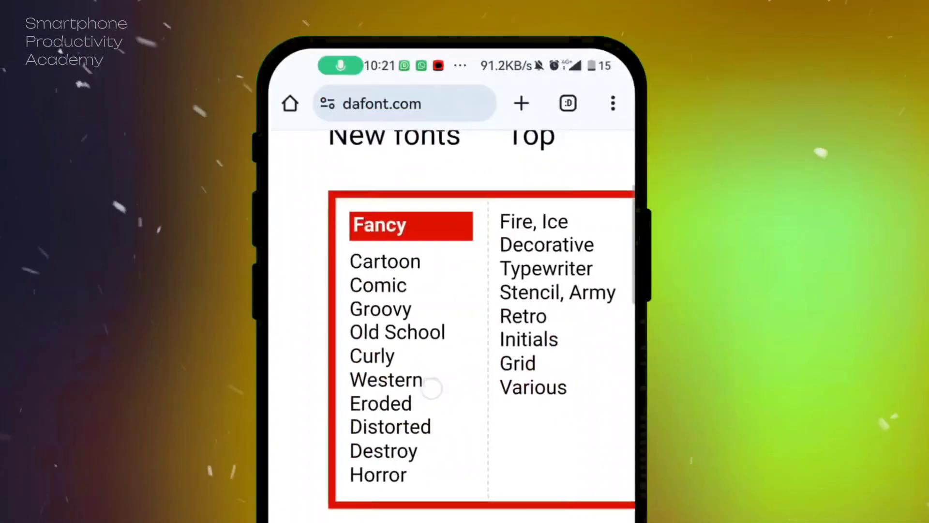
pyautogui.moveTo(458, 215); pyautogui.dragTo(435, 168)
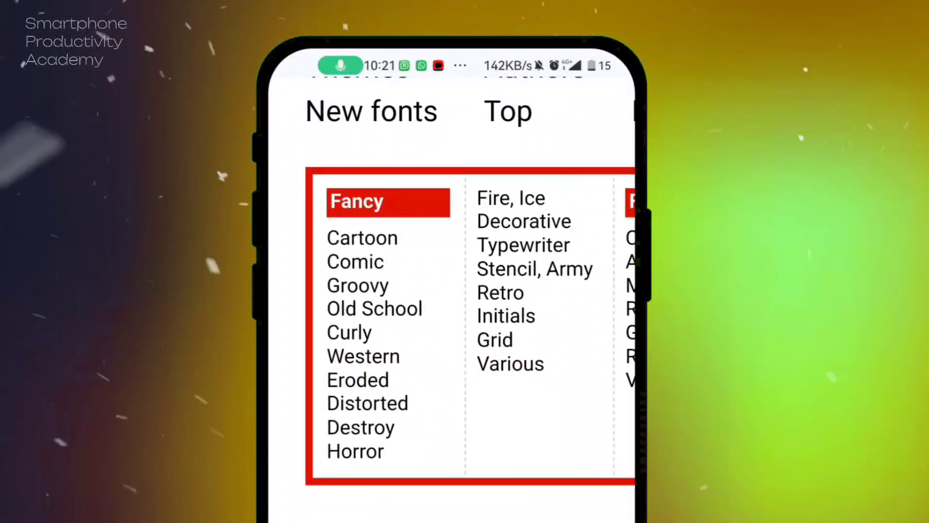
pyautogui.moveTo(551, 392)
pyautogui.mouseDown()
pyautogui.moveTo(325, 390)
pyautogui.moveTo(378, 392)
pyautogui.moveTo(408, 364)
pyautogui.mouseUp()
pyautogui.scroll(-3, 481, 358)
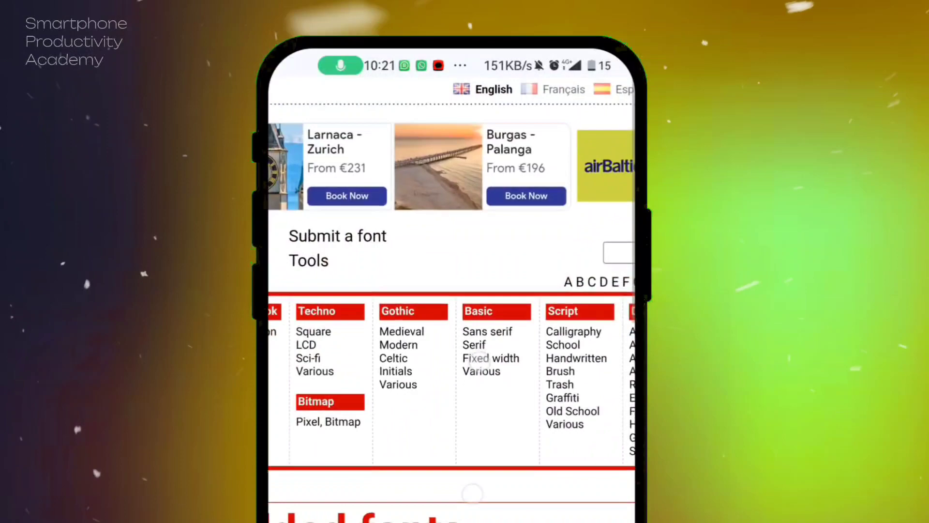
pyautogui.moveTo(472, 495); pyautogui.dragTo(407, 465)
pyautogui.moveTo(508, 392); pyautogui.dragTo(399, 393)
pyautogui.scroll(3, 401, 221)
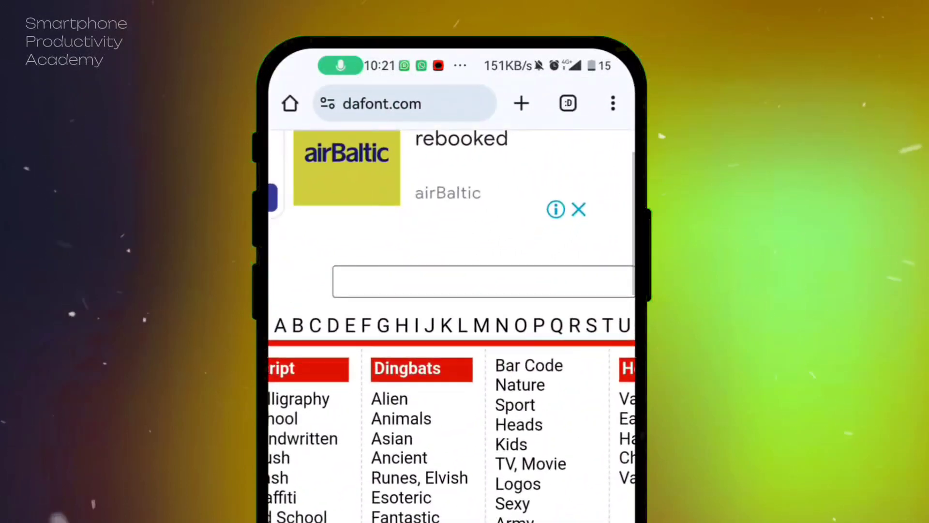
pyautogui.scroll(-3, 450, 327)
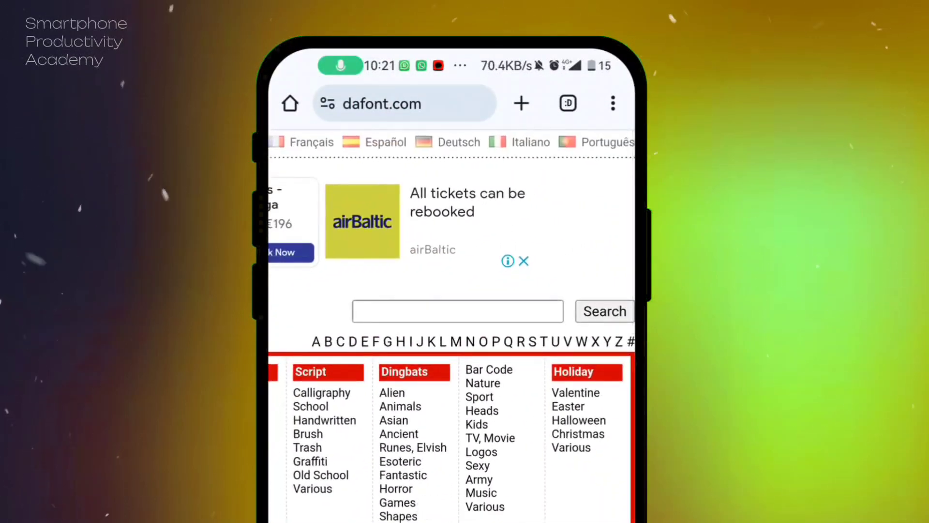
pyautogui.moveTo(470, 331); pyautogui.dragTo(492, 332)
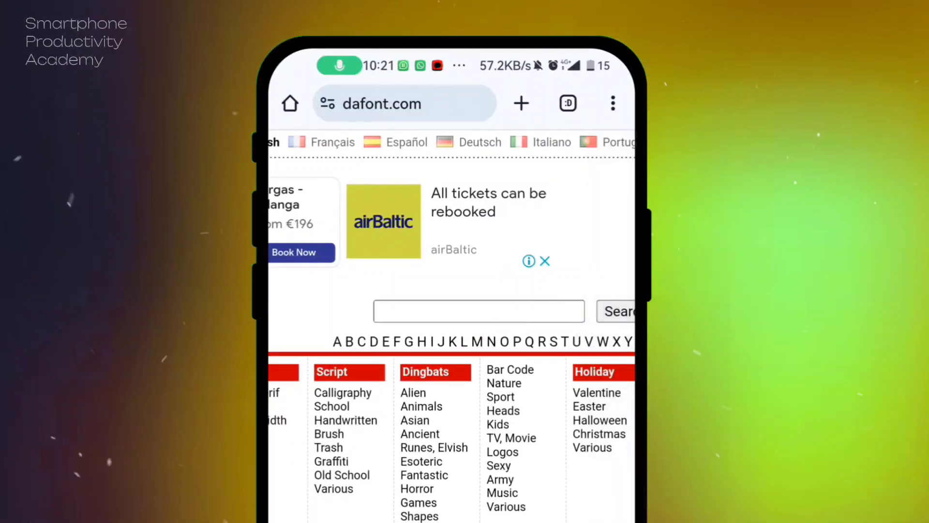
pyautogui.moveTo(353, 438); pyautogui.dragTo(581, 443)
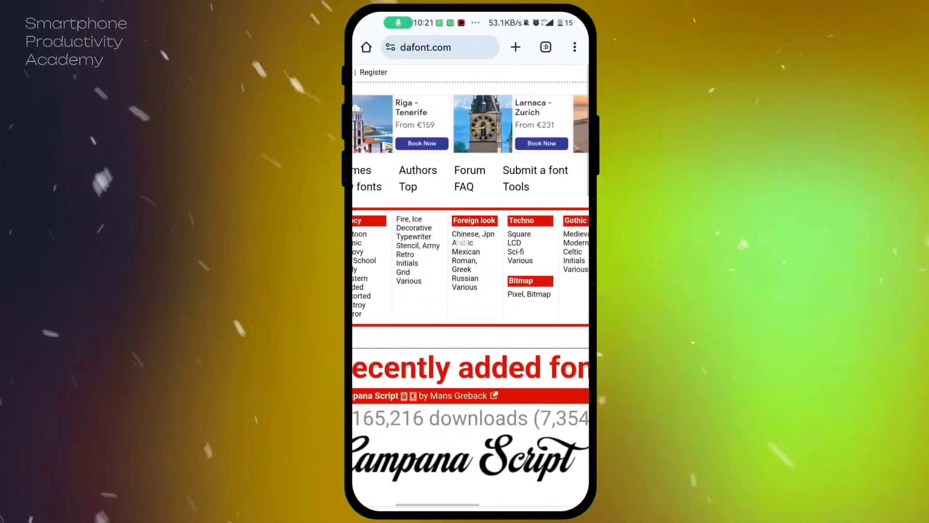
pyautogui.doubleClick(497, 250)
# Go to DaFont's Fancy > Comic category and download the BOUNCY! font.
pyautogui.click(450, 232)
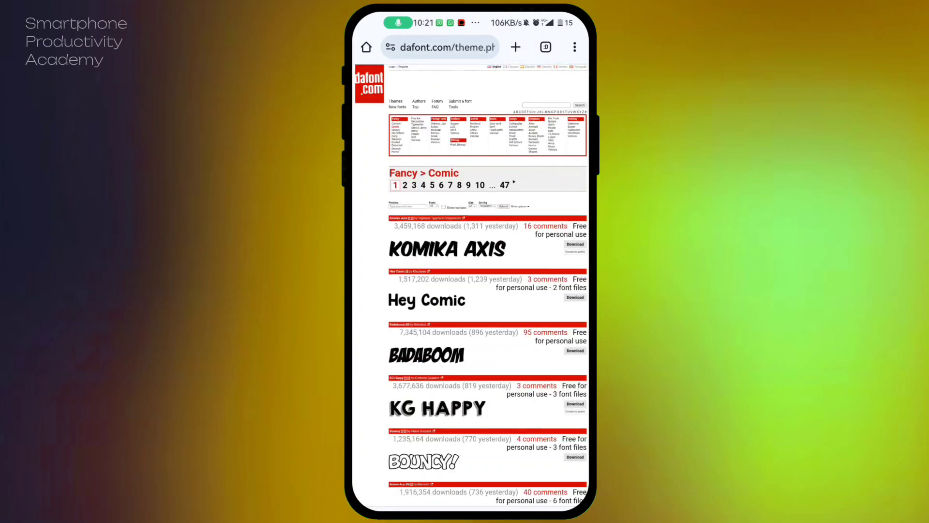
pyautogui.scroll(-3, 501, 332)
pyautogui.scroll(-3, 506, 322)
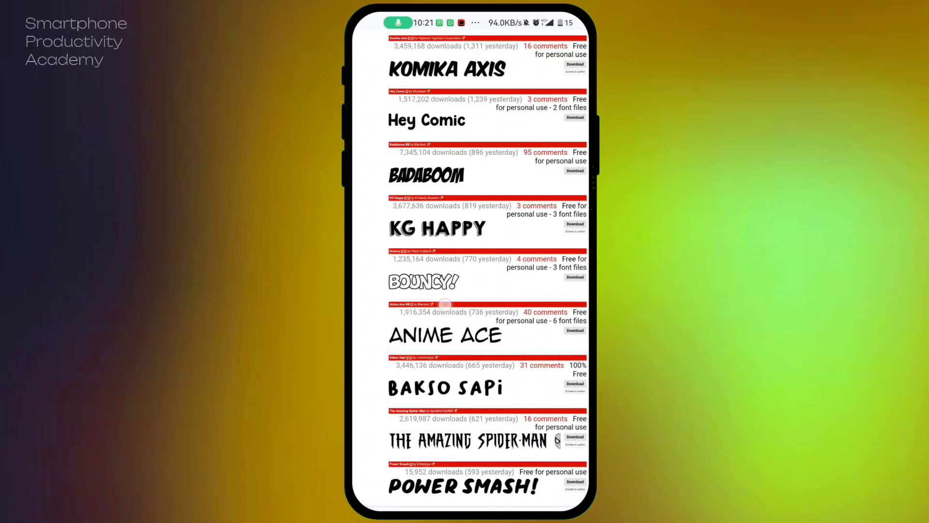
pyautogui.scroll(3, 522, 281)
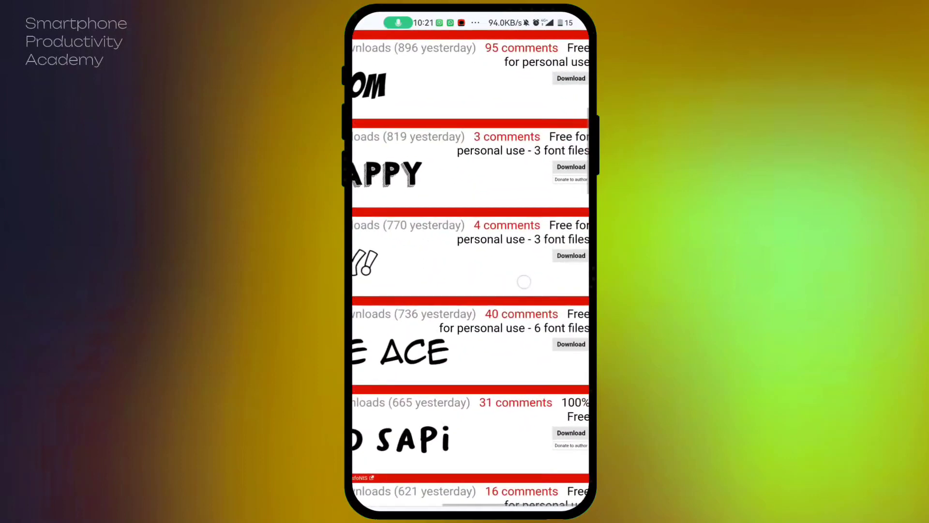
pyautogui.click(566, 256)
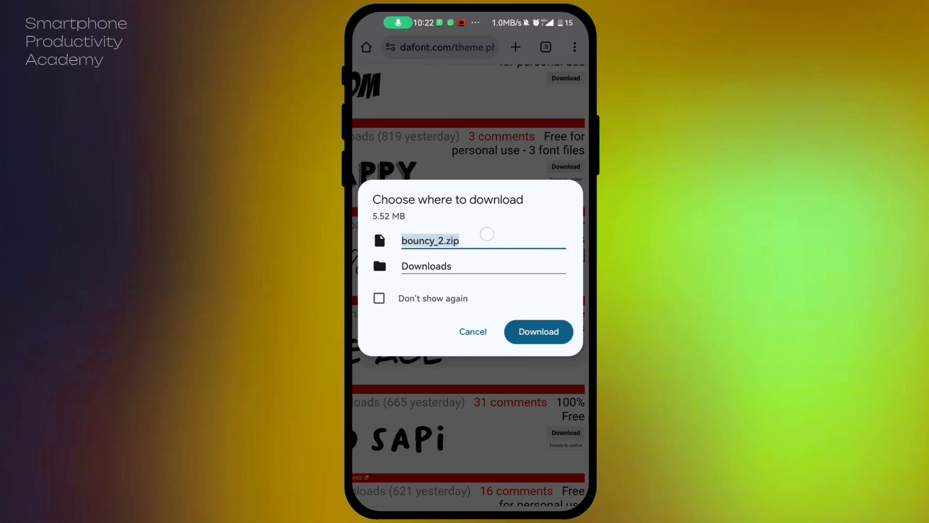
# Save bouncy_2.zip to Downloads and return to the phone's home screen.
pyautogui.click(540, 247)
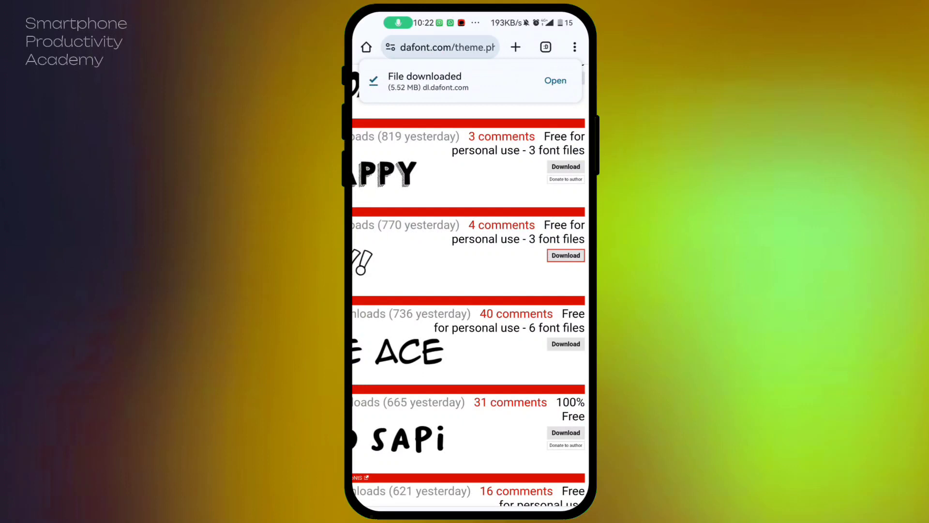
pyautogui.doubleClick(428, 174)
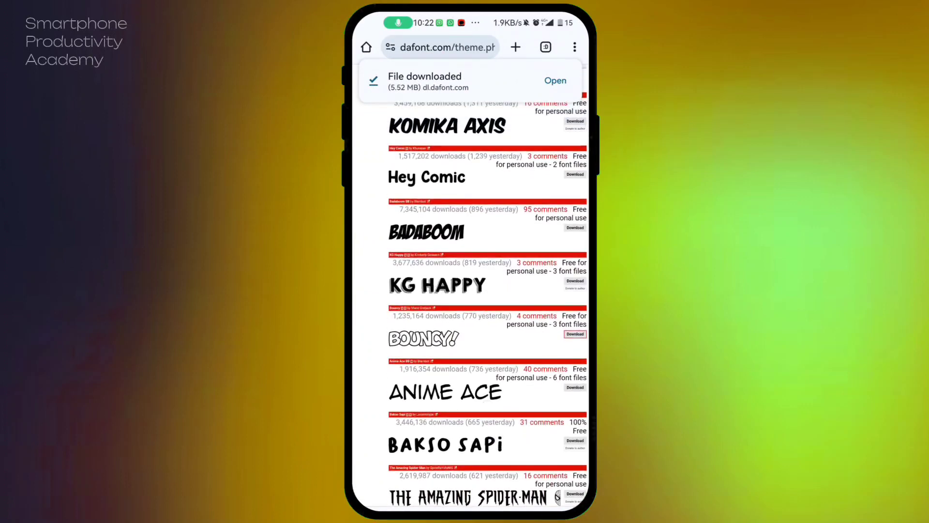
pyautogui.moveTo(471, 508); pyautogui.dragTo(470, 363)
# Open bouncy_2.zip from File Manager's Download folder to show its Extract options.
pyautogui.click(442, 263)
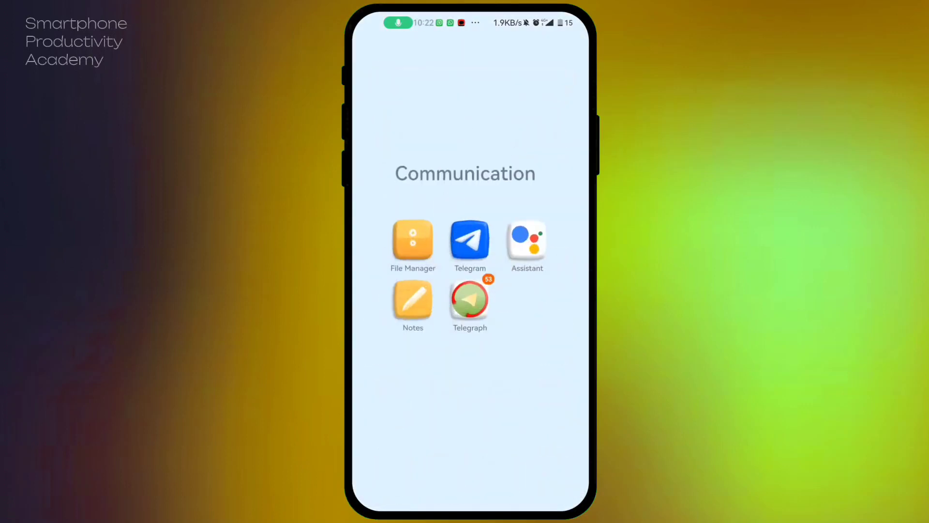
pyautogui.click(419, 248)
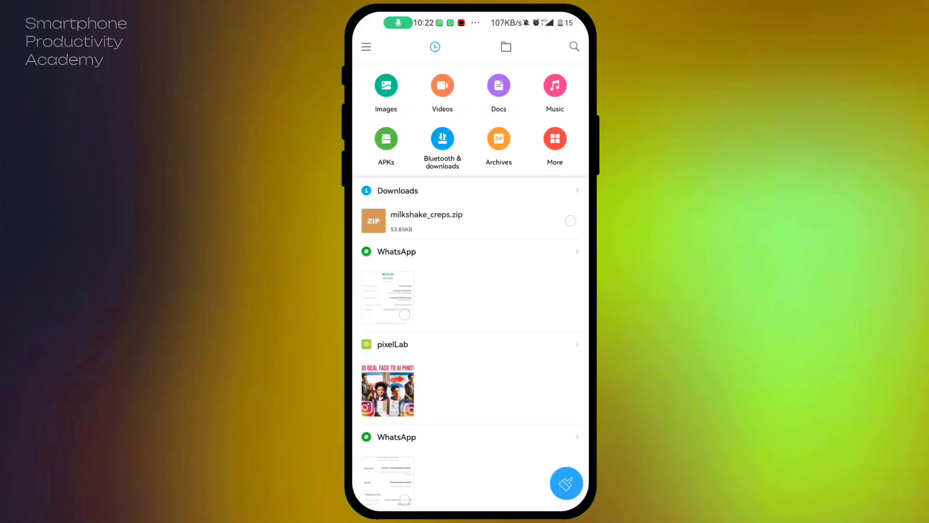
pyautogui.scroll(2, 471, 285)
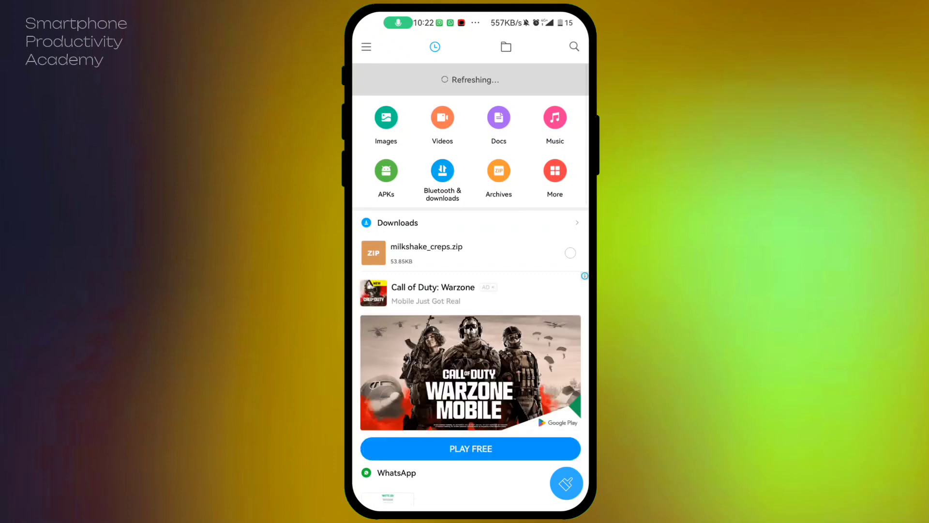
pyautogui.click(506, 47)
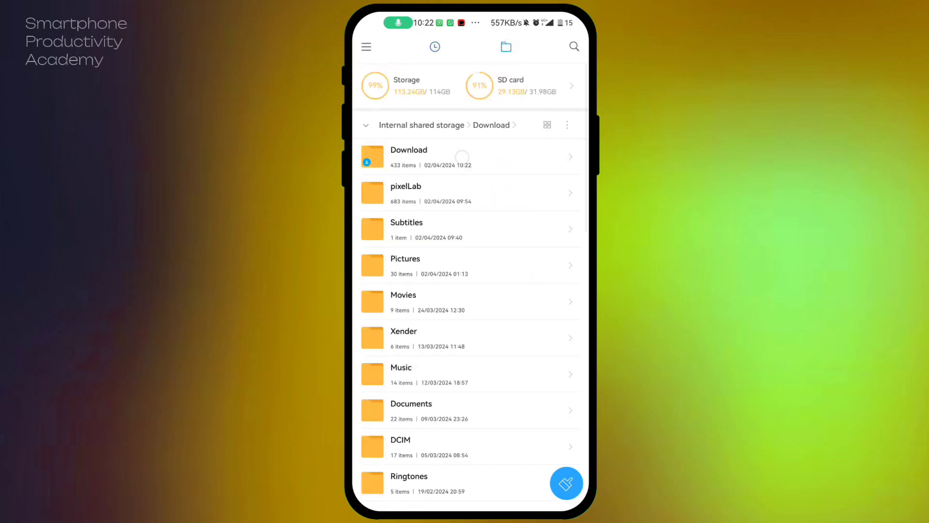
pyautogui.click(463, 157)
pyautogui.scroll(-3, 484, 253)
pyautogui.scroll(-5, 506, 286)
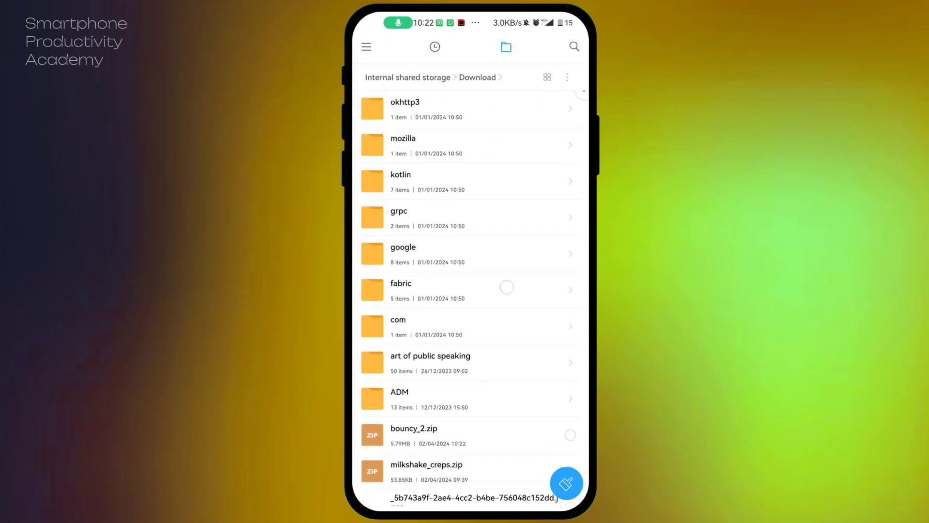
pyautogui.moveTo(368, 252)
pyautogui.mouseDown()
pyautogui.moveTo(474, 278)
pyautogui.moveTo(429, 287)
pyautogui.moveTo(443, 287)
pyautogui.mouseUp()
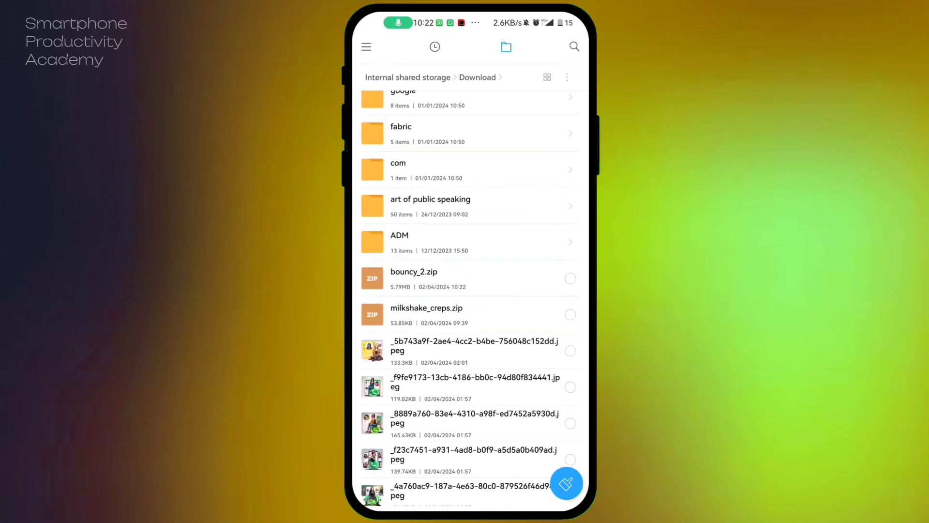
pyautogui.click(429, 280)
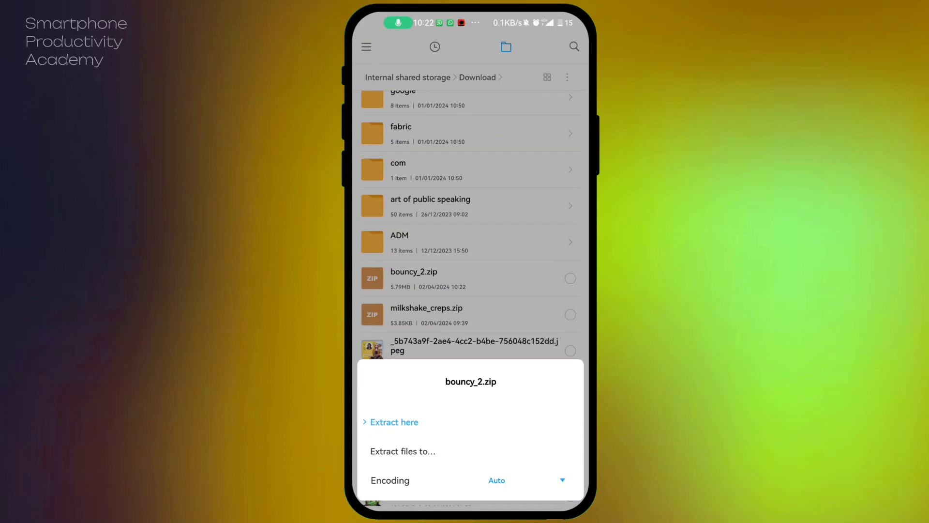
# Create a 'My Font' folder in internal shared storage as the extraction destination.
pyautogui.click(403, 451)
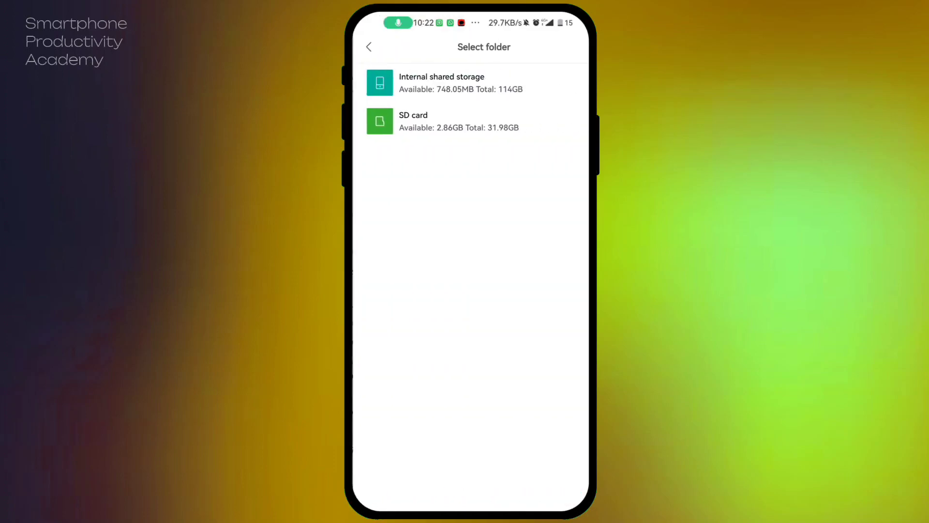
pyautogui.click(512, 87)
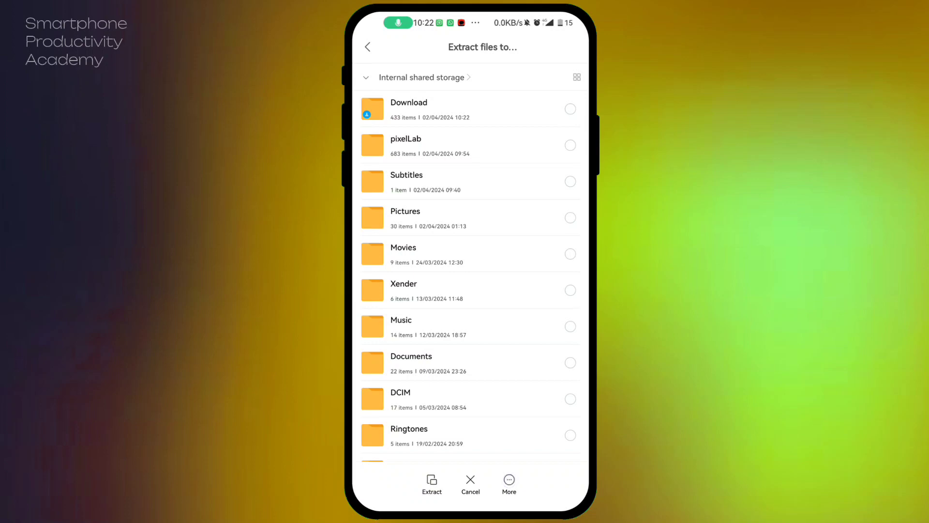
pyautogui.click(508, 483)
pyautogui.click(394, 416)
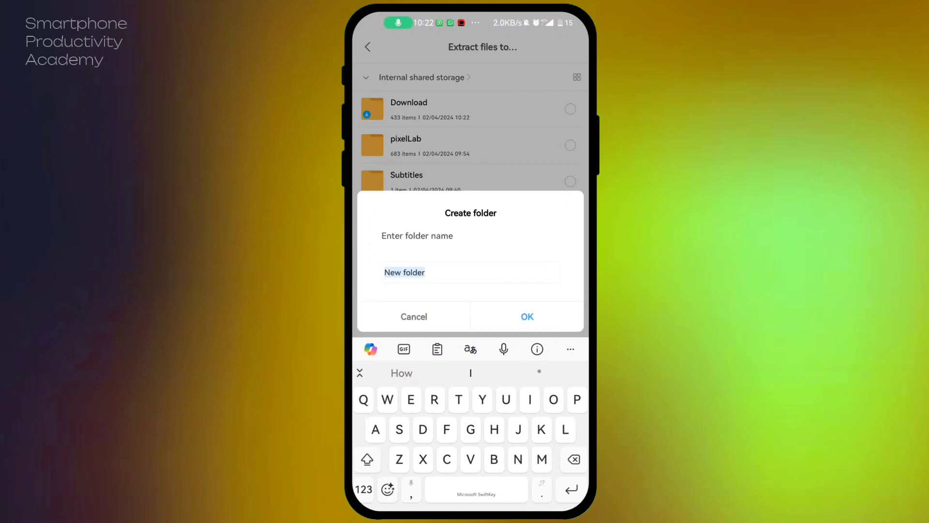
pyautogui.write('Font')
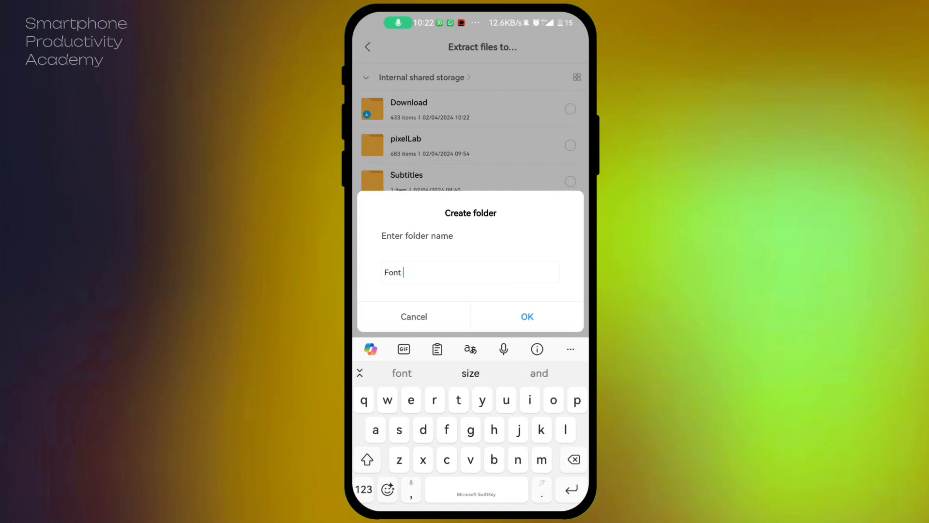
pyautogui.click(385, 273)
pyautogui.write('My')
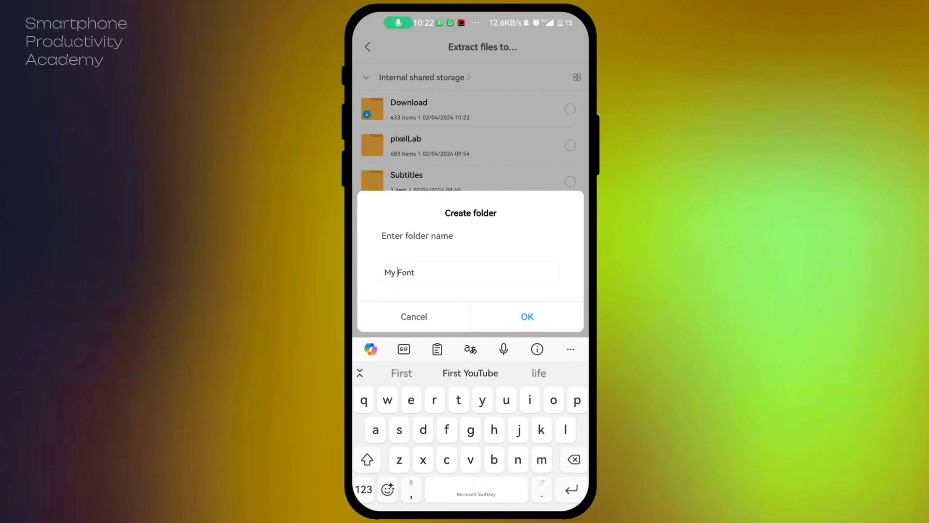
pyautogui.click(527, 316)
# Extract the bouncy_2 archive into the My Font folder.
pyautogui.click(436, 108)
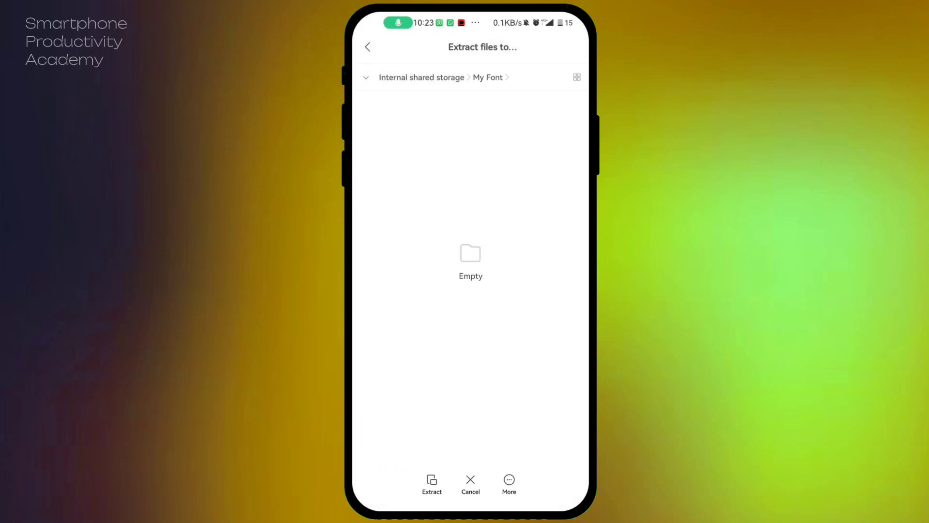
pyautogui.click(433, 481)
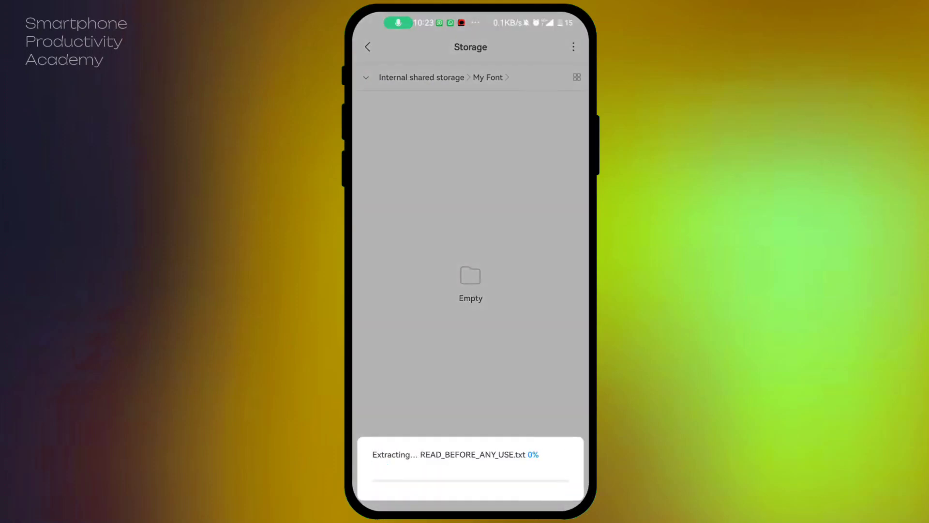
pyautogui.moveTo(491, 108); pyautogui.dragTo(491, 137)
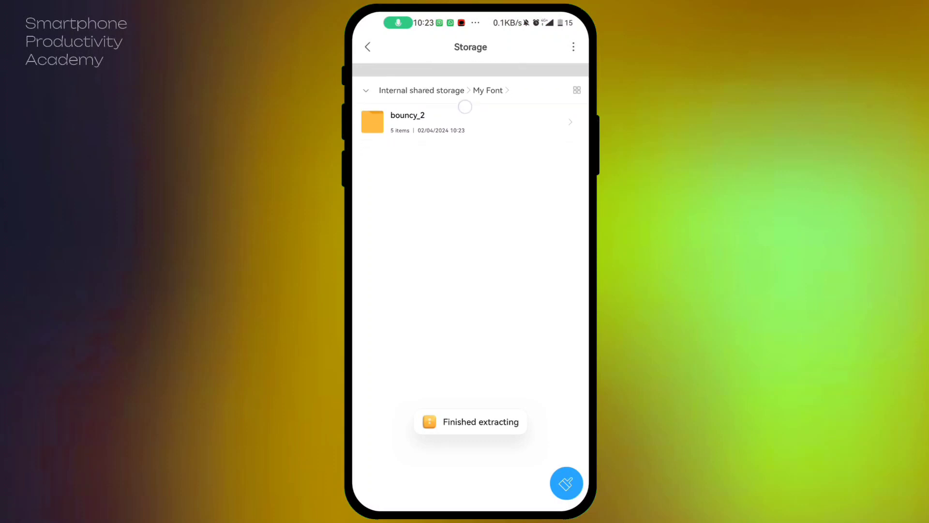
pyautogui.click(451, 111)
pyautogui.moveTo(452, 111); pyautogui.dragTo(451, 111)
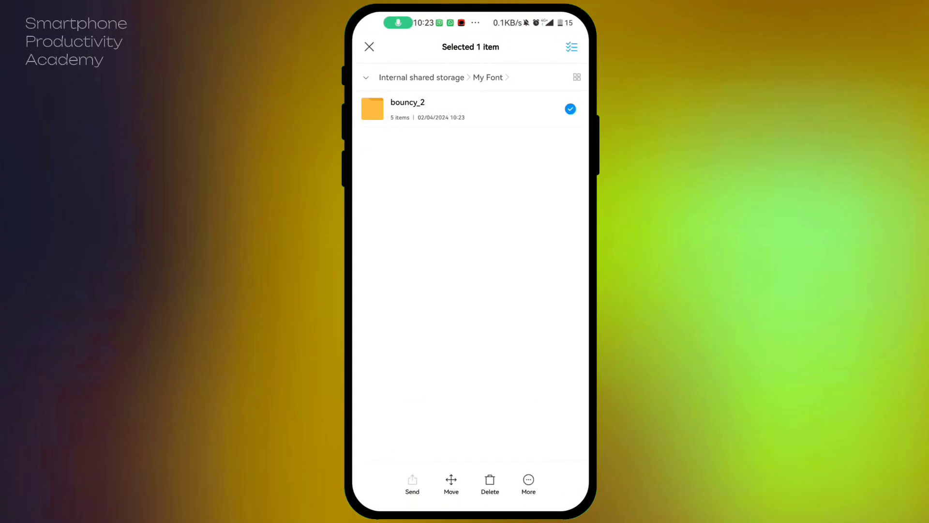
# Check the three Bouncy .otf files in bouncy_2, then switch to Picsart.
pyautogui.click(452, 112)
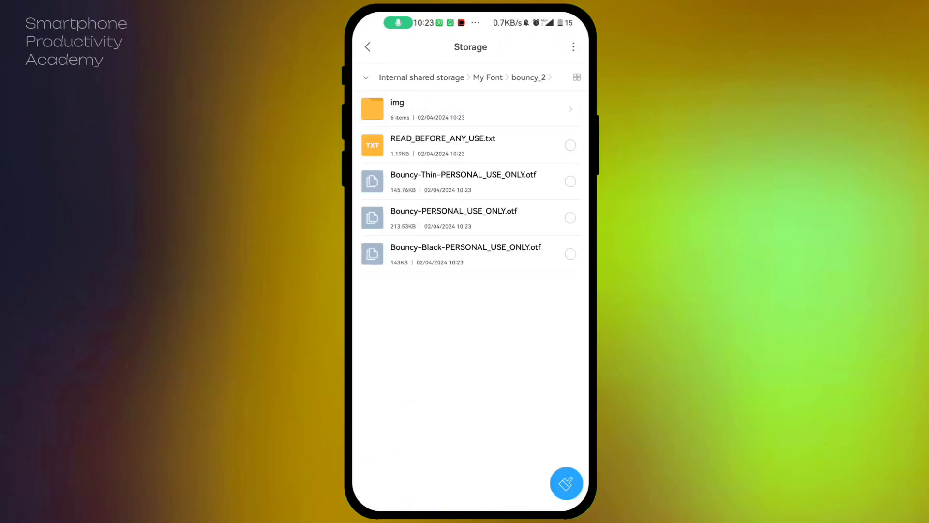
pyautogui.moveTo(482, 119); pyautogui.dragTo(482, 276)
pyautogui.moveTo(419, 509); pyautogui.dragTo(418, 327)
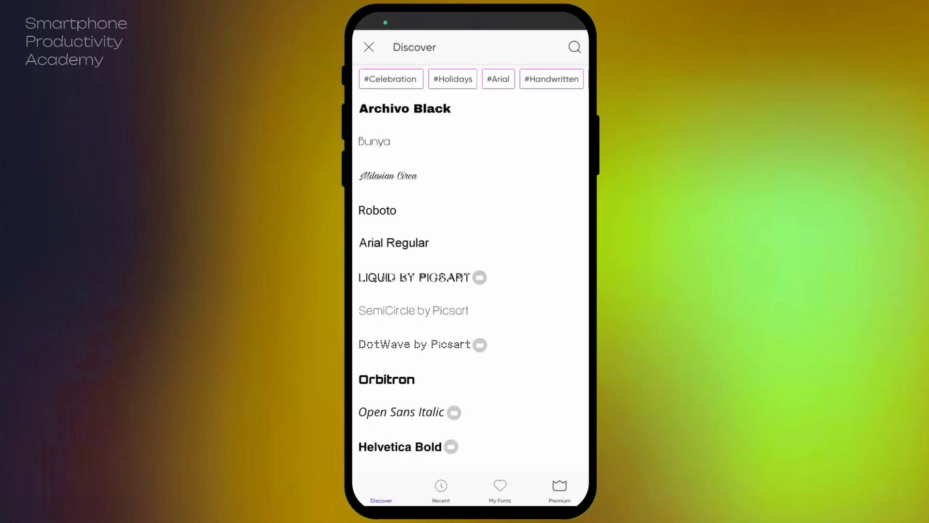
# In Picsart's See all font browser, go to My Fonts and choose Add Fonts from phone storage.
pyautogui.click(414, 344)
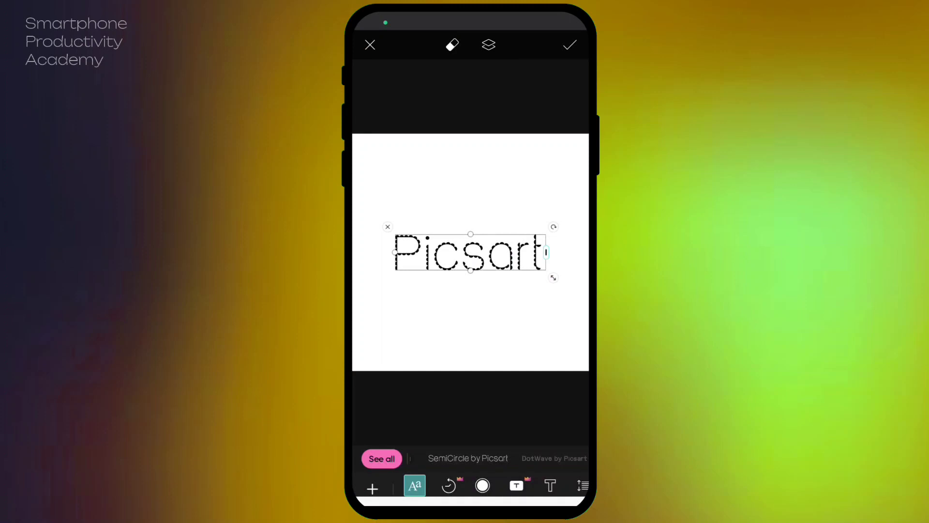
pyautogui.click(380, 458)
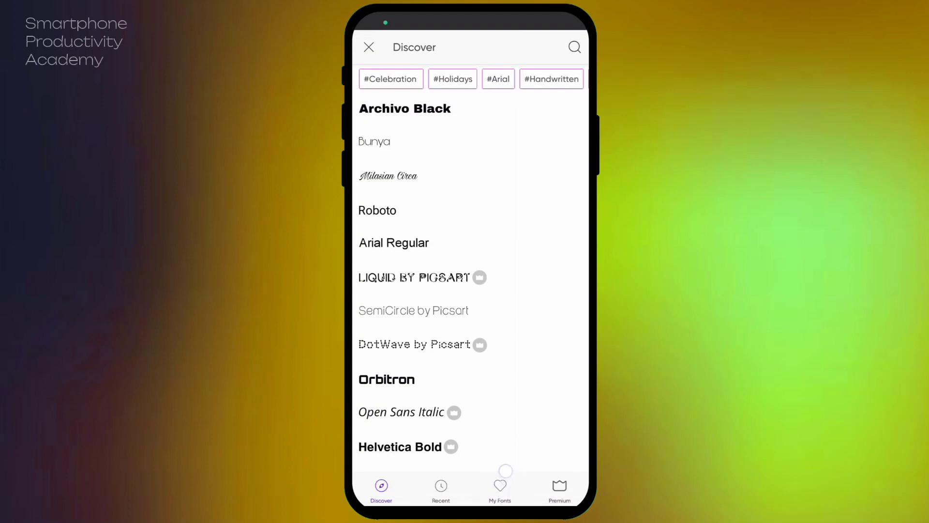
pyautogui.click(500, 490)
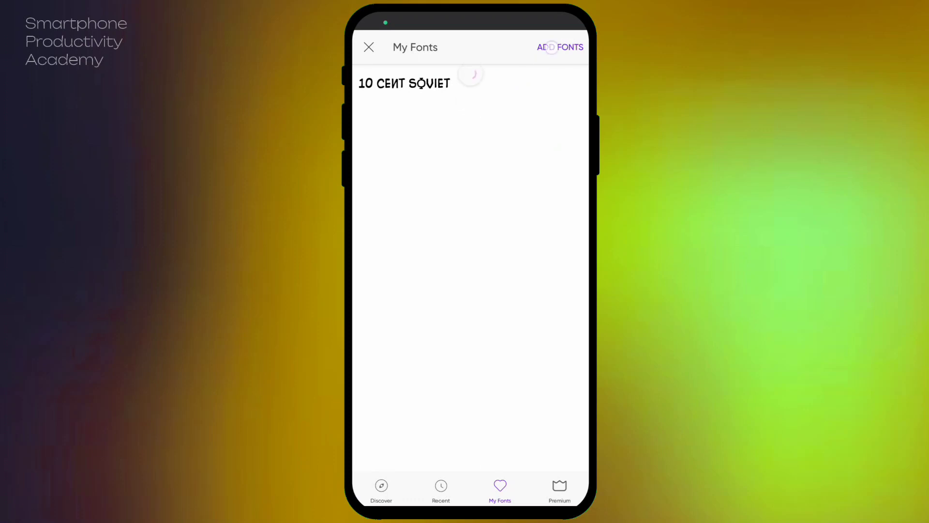
pyautogui.click(560, 47)
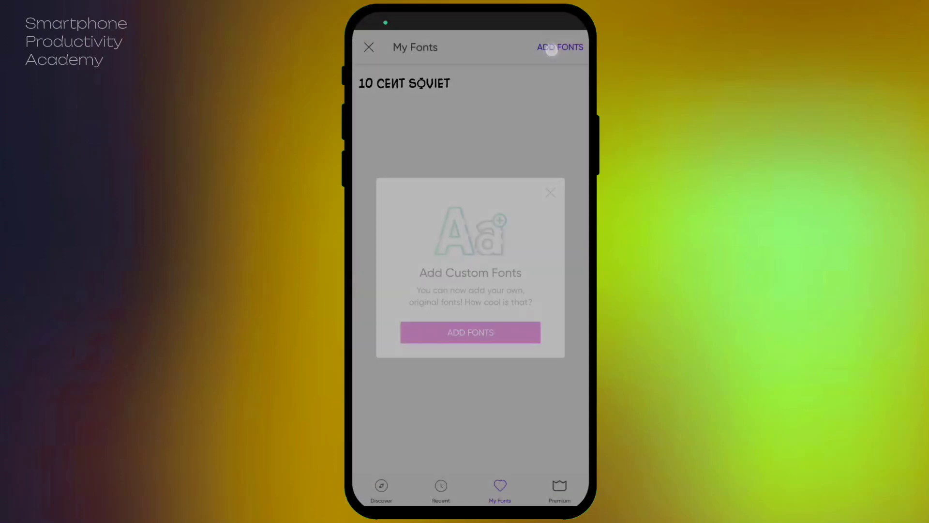
pyautogui.press('Escape')
pyautogui.click(560, 47)
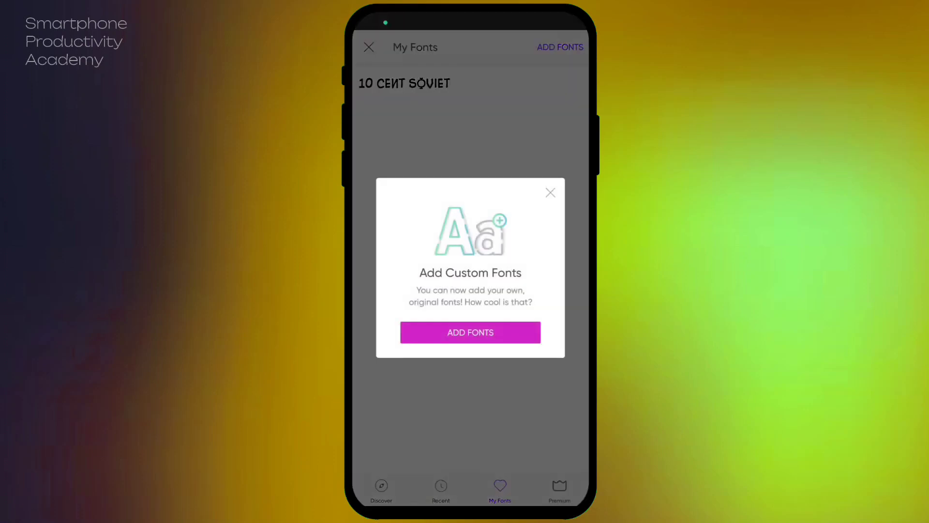
pyautogui.click(479, 332)
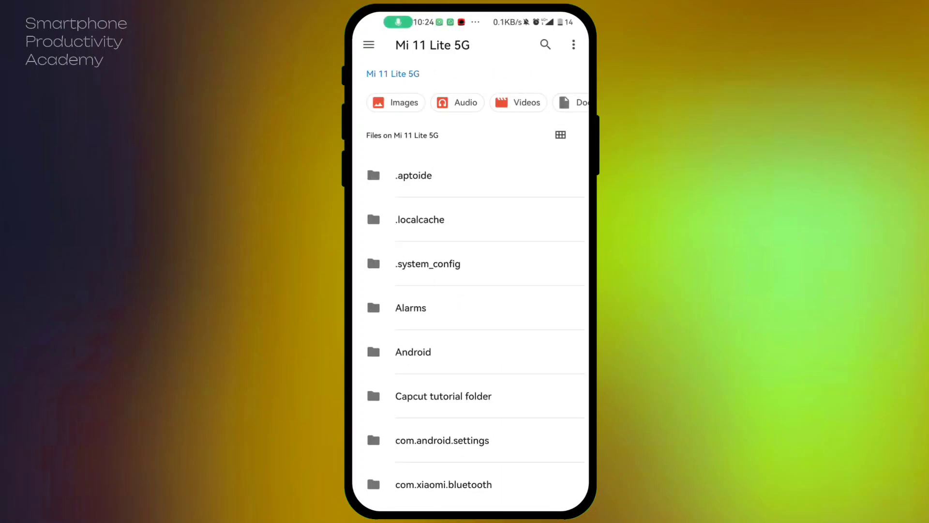
# Import the Black, regular and Thin Bouncy fonts from My Font/bouncy_2.
pyautogui.click(369, 44)
pyautogui.scroll(-4, 520, 218)
pyautogui.scroll(-5, 482, 364)
pyautogui.scroll(-5, 482, 348)
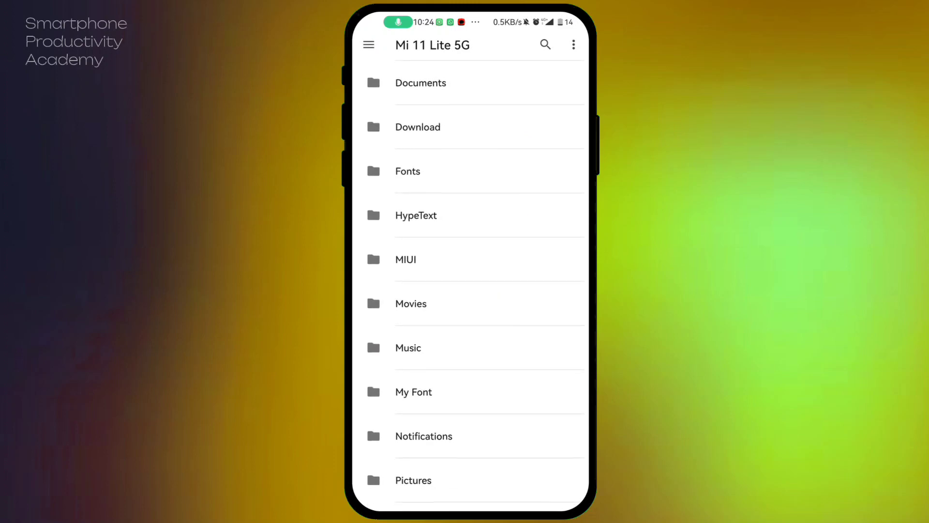
pyautogui.scroll(-2, 479, 305)
pyautogui.scroll(-1, 424, 276)
pyautogui.click(424, 277)
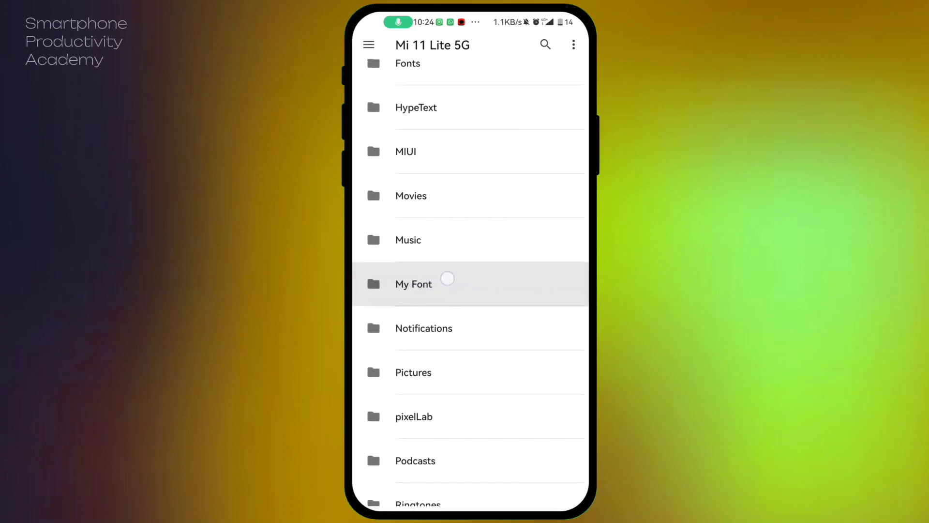
pyautogui.click(493, 75)
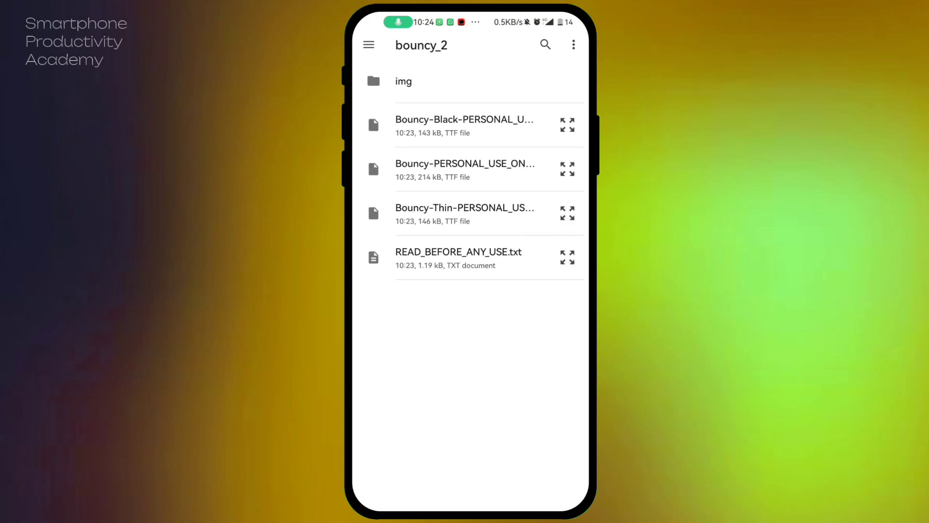
pyautogui.click(498, 123)
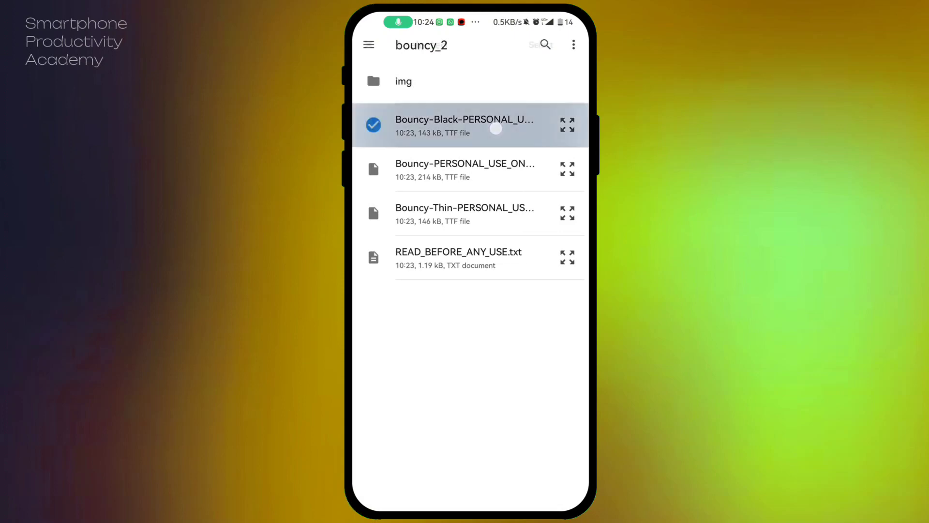
pyautogui.click(485, 177)
pyautogui.click(479, 212)
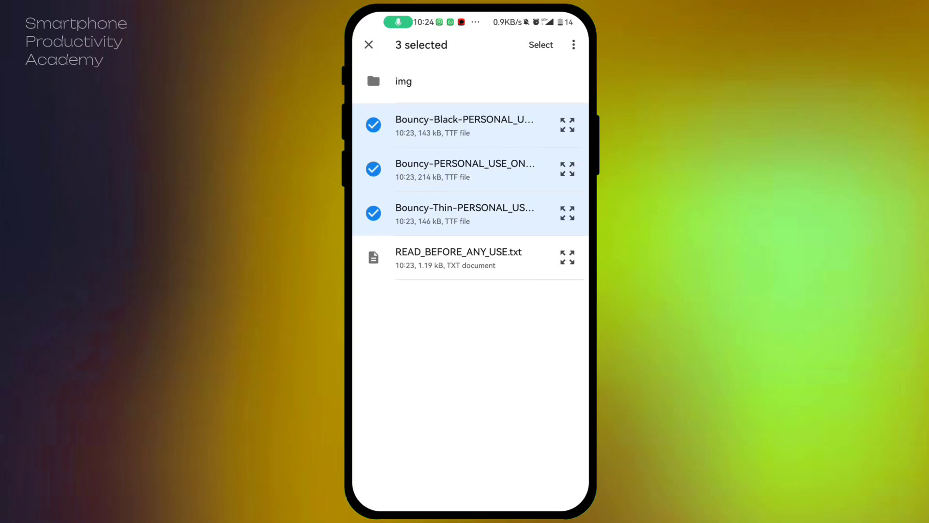
pyautogui.click(541, 44)
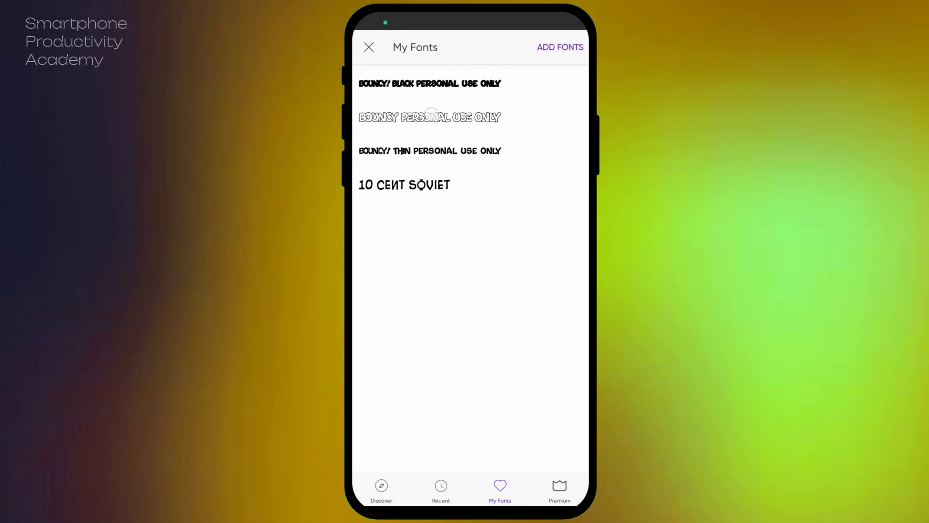
# Apply the BOUNCY PERSONAL USE ONLY font to the PICSART text.
pyautogui.moveTo(431, 115); pyautogui.dragTo(517, 141)
pyautogui.moveTo(516, 81); pyautogui.dragTo(515, 92)
pyautogui.click(429, 117)
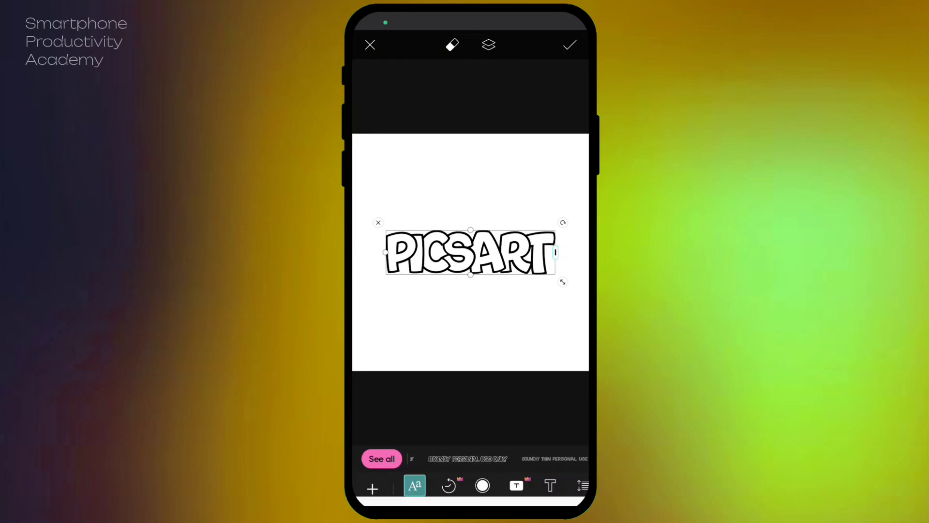
# Drag the corner handle to widen the Bouncy PICSART text a little.
pyautogui.moveTo(563, 281)
pyautogui.mouseDown()
pyautogui.moveTo(576, 291)
pyautogui.moveTo(556, 288)
pyautogui.moveTo(565, 283)
pyautogui.mouseUp()
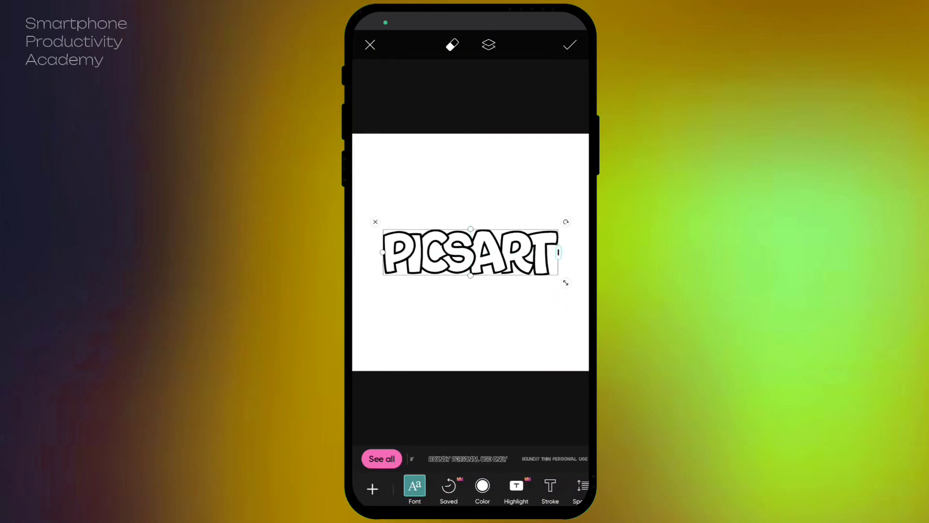